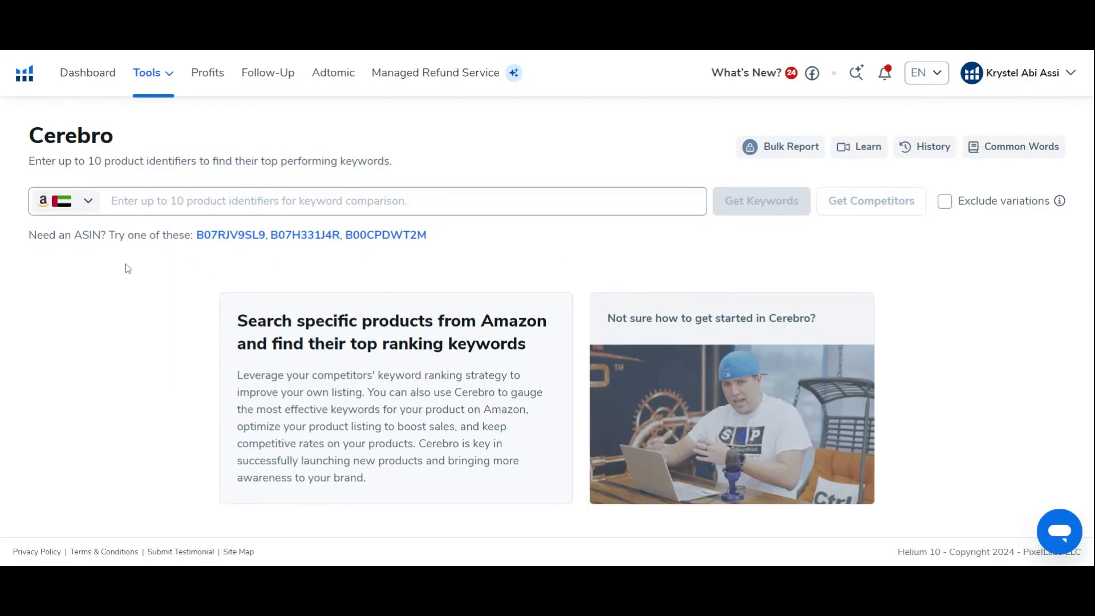
{"action": "left_click", "coordinate": [68, 200]}
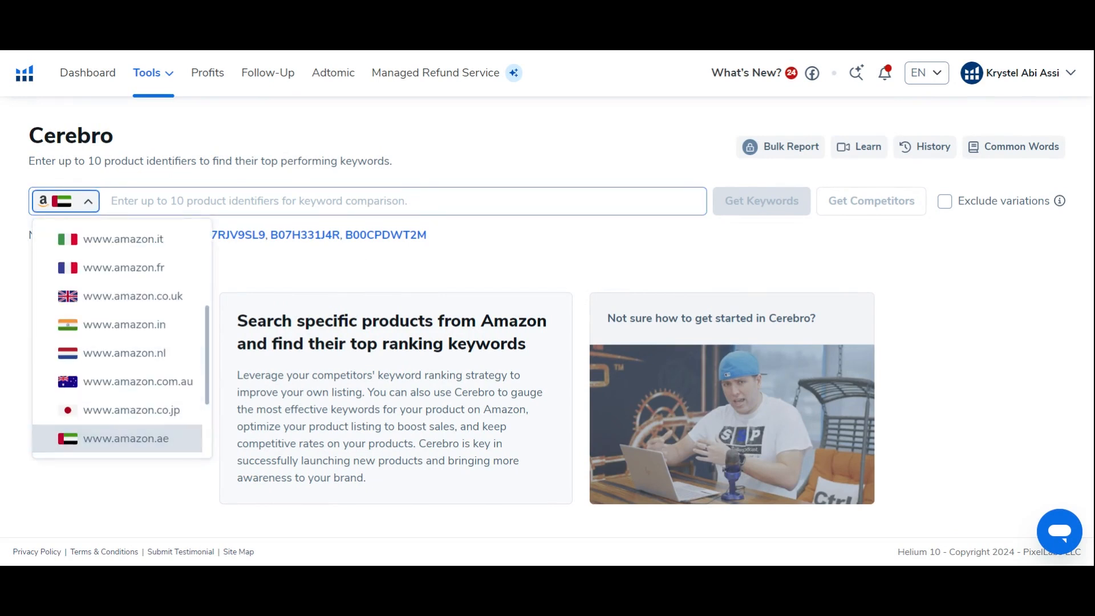
{"action": "left_click", "coordinate": [360, 277]}
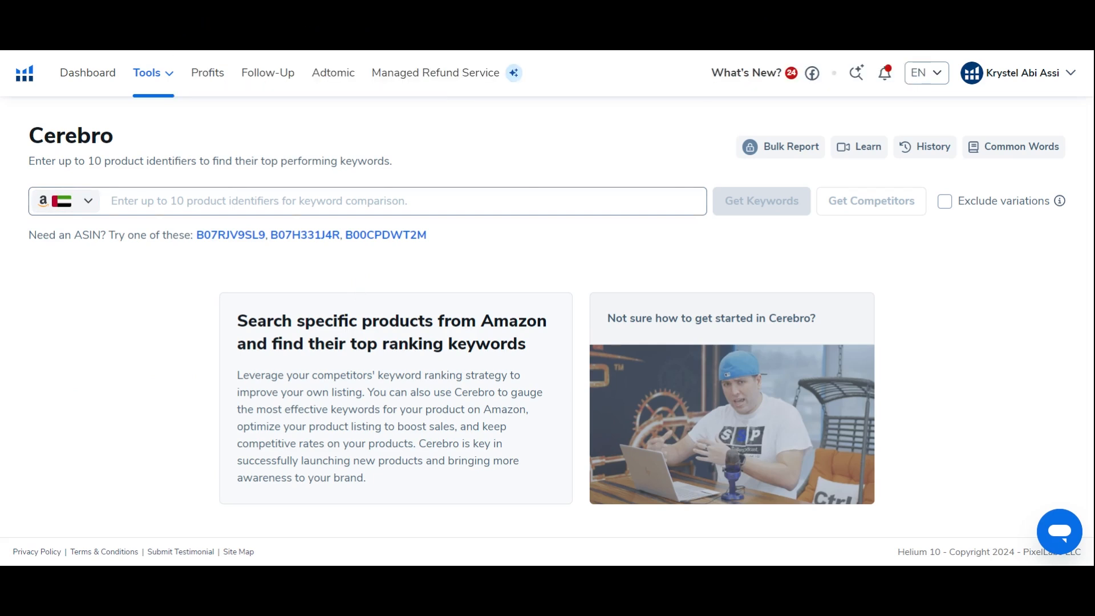
{"action": "left_click", "coordinate": [194, 203]}
{"action": "type", "text": "B0B41NL1JC"}
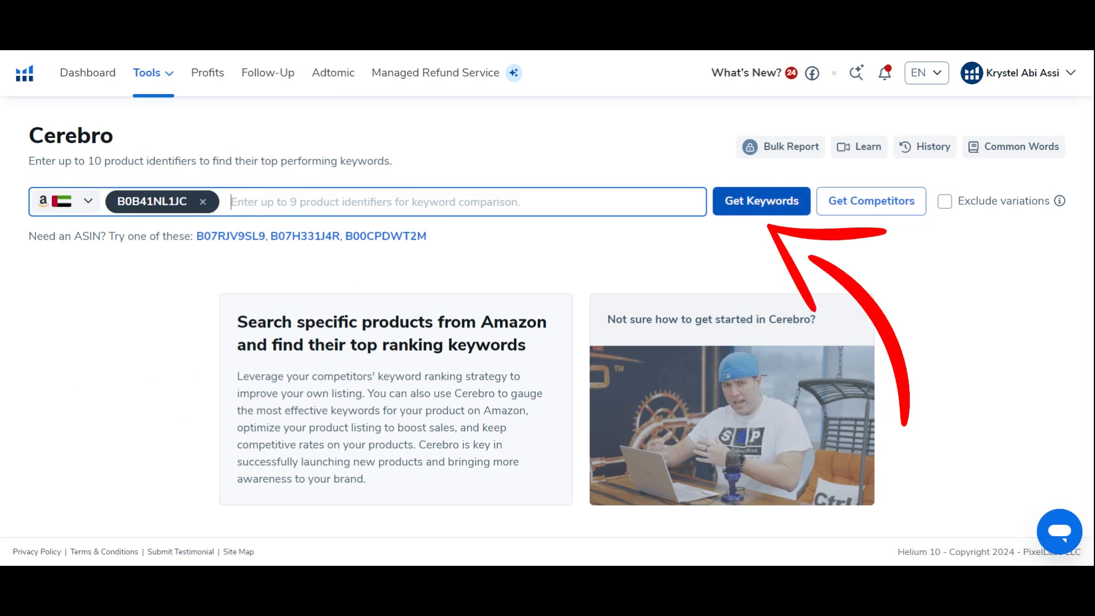
{"action": "left_click", "coordinate": [761, 200]}
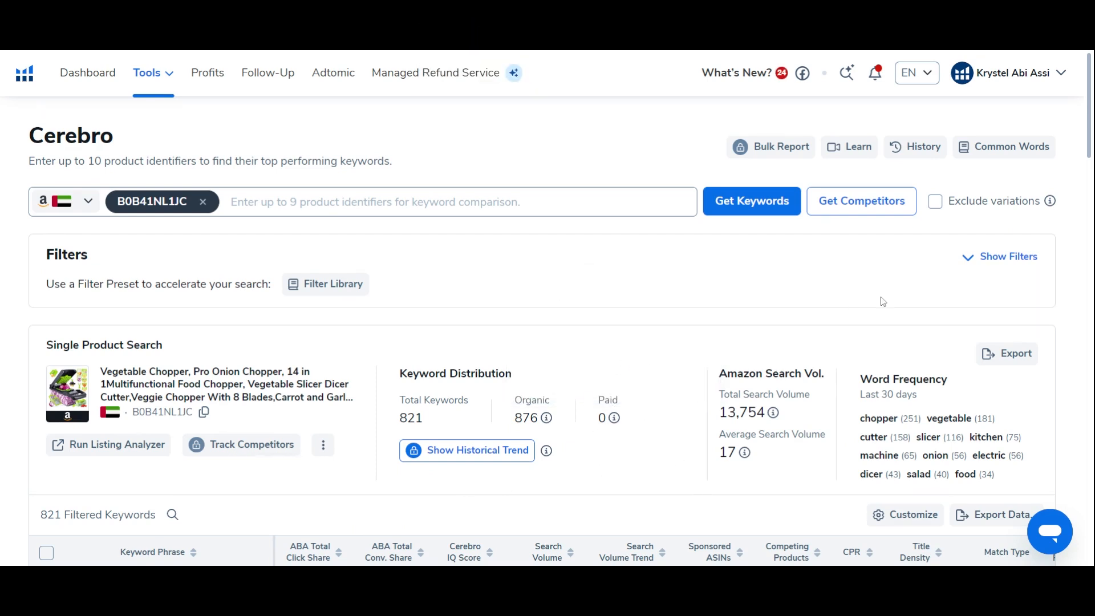
Expand the keyword filters and set the Organic Rank range to a minimum of 1 and a maximum of 20.
{"action": "left_click", "coordinate": [971, 260]}
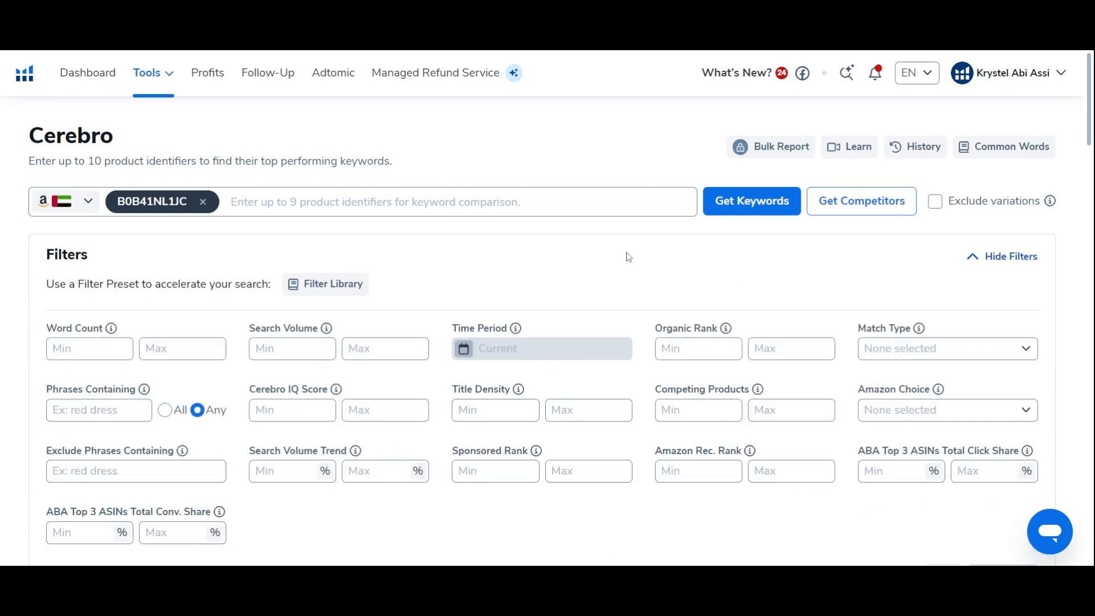
{"action": "scroll", "coordinate": [628, 257], "scroll_direction": "down", "scroll_amount": 2}
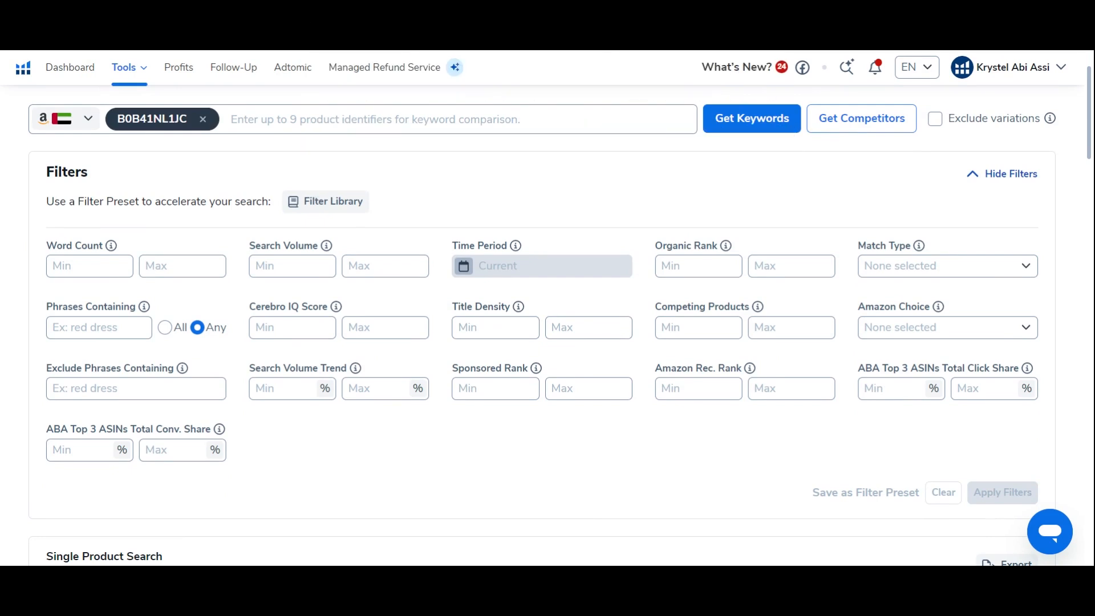
{"action": "scroll", "coordinate": [644, 294], "scroll_direction": "down", "scroll_amount": 3}
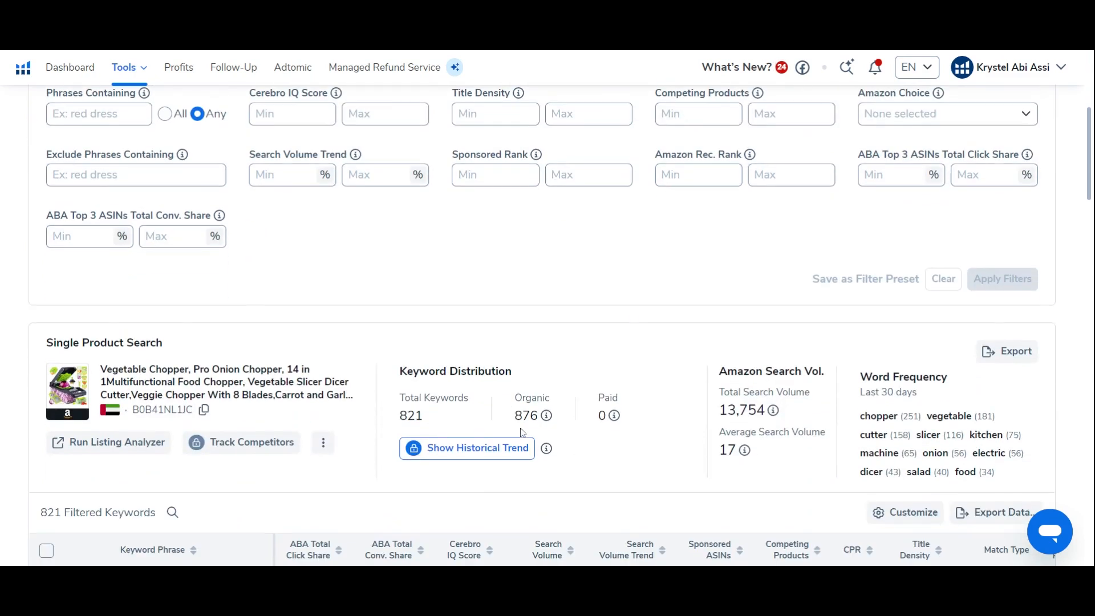
{"action": "scroll", "coordinate": [631, 309], "scroll_direction": "up", "scroll_amount": 3}
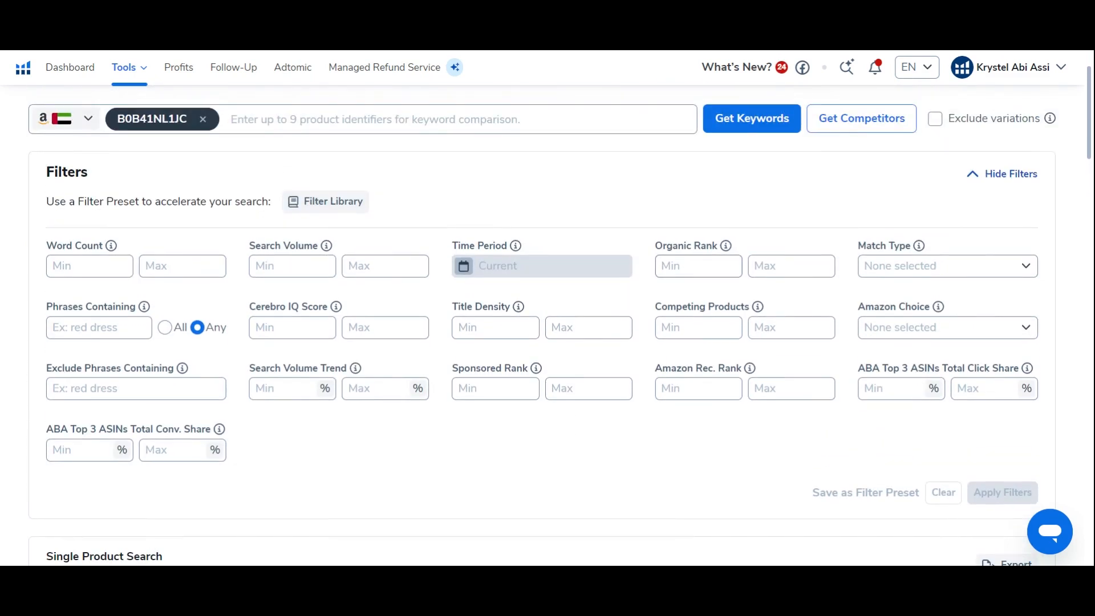
{"action": "left_click", "coordinate": [699, 266]}
{"action": "type", "text": "1"}
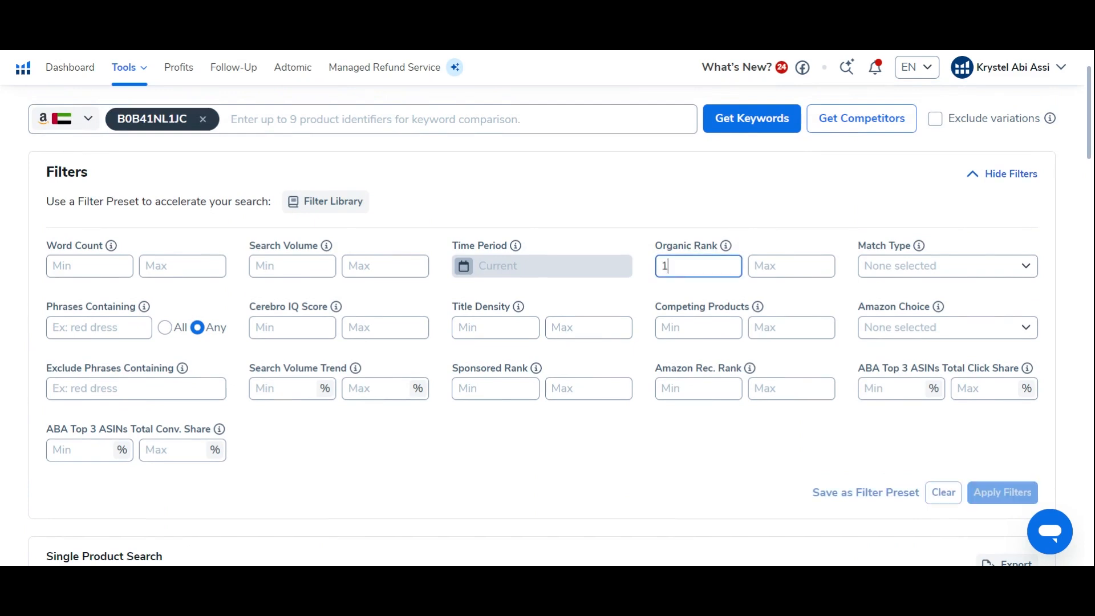
{"action": "left_click", "coordinate": [791, 266]}
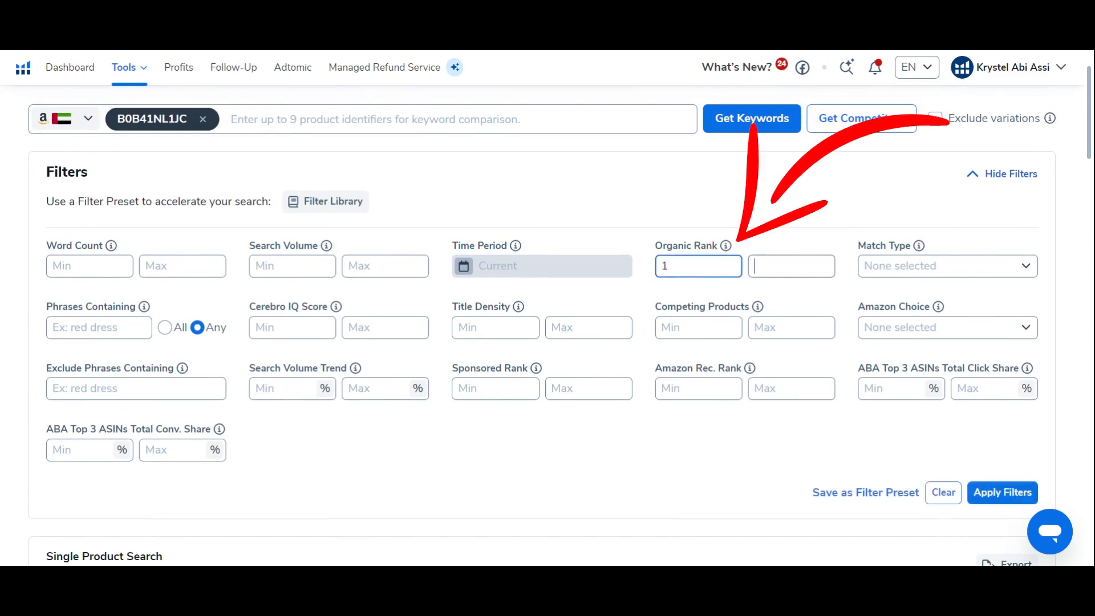
{"action": "type", "text": "20"}
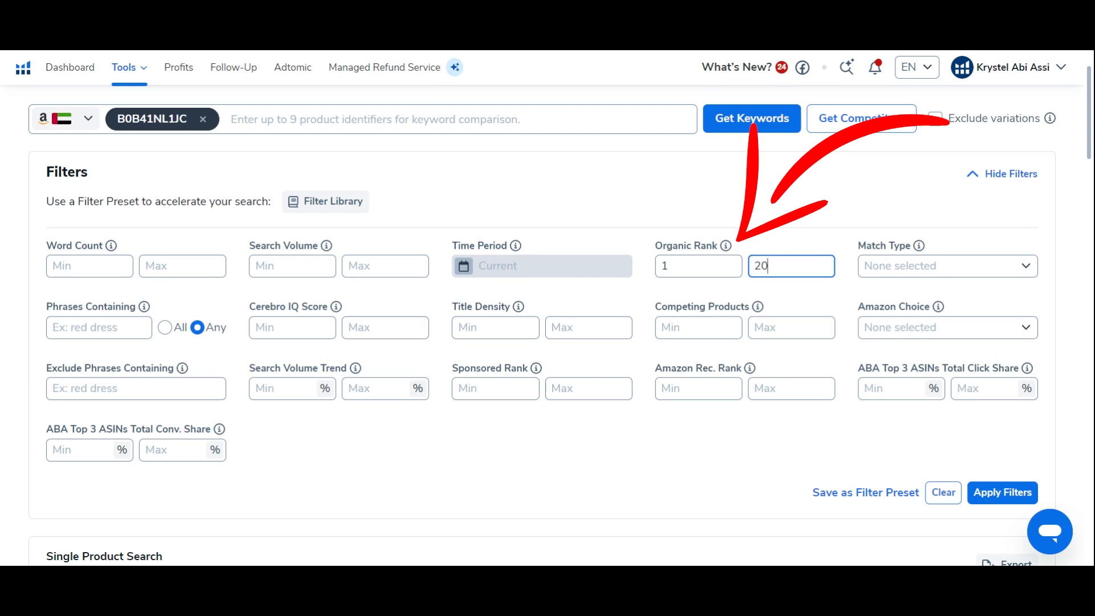
{"action": "left_click", "coordinate": [847, 296]}
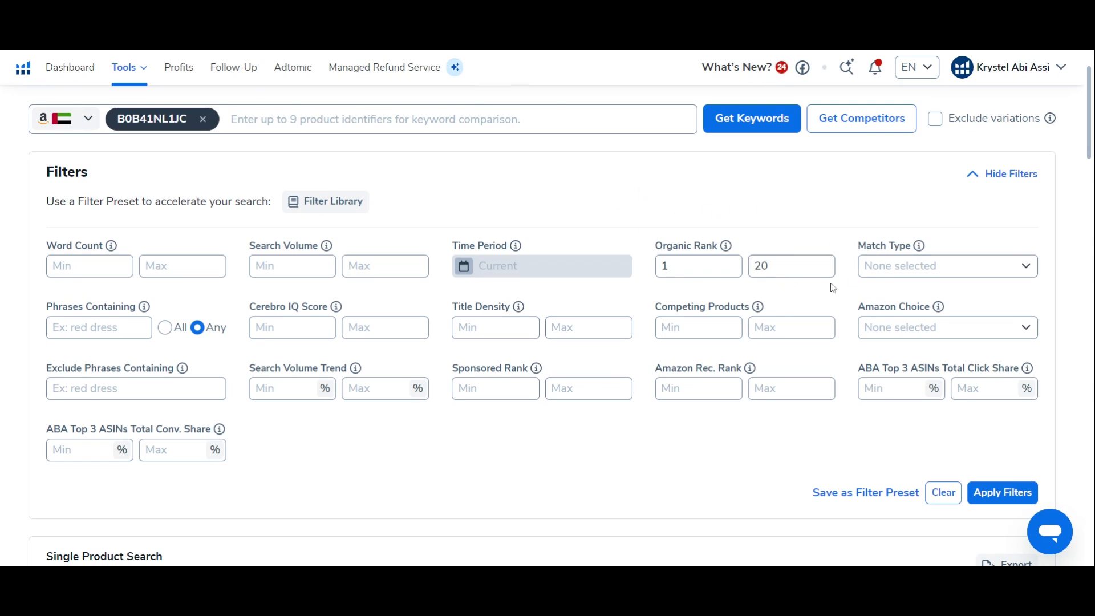
Restrict the Match Type filter to Organic and apply the filters to the keyword list.
{"action": "left_click", "coordinate": [899, 273]}
{"action": "left_click", "coordinate": [872, 306]}
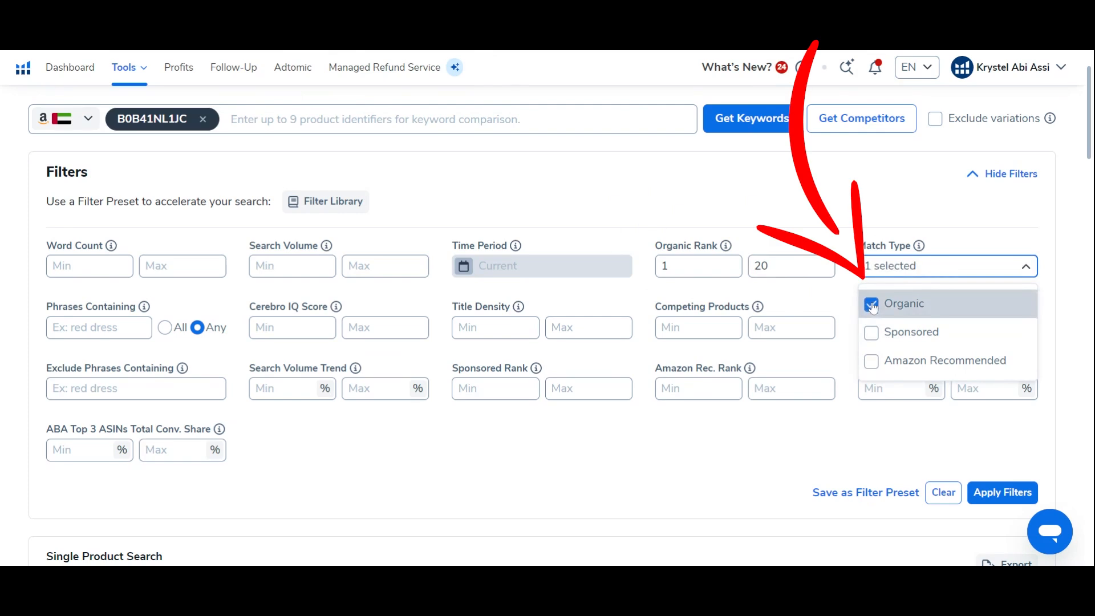
{"action": "left_click", "coordinate": [853, 438]}
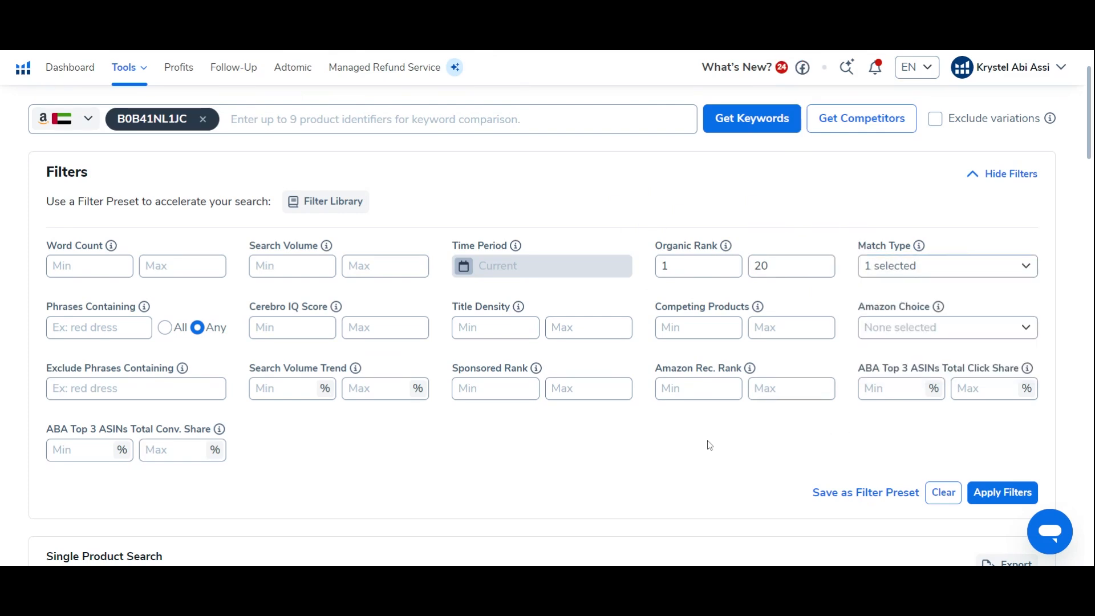
{"action": "left_click", "coordinate": [1002, 495]}
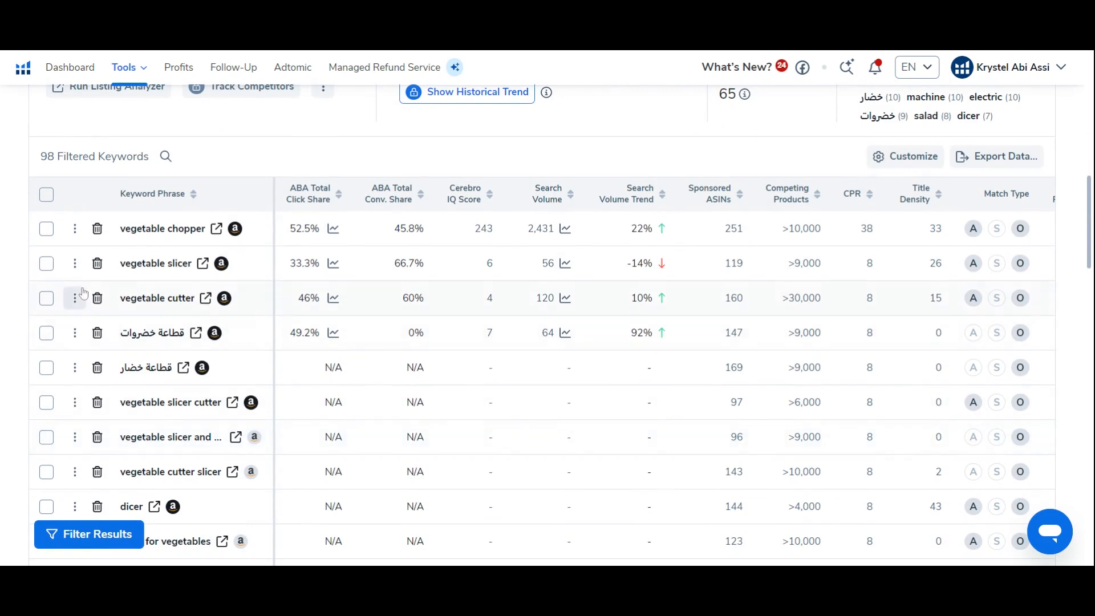
Examine the filtered keyword list, comparing the keyword phrases with their search volume, match type and organic rank.
{"action": "scroll", "coordinate": [604, 374], "scroll_direction": "down", "scroll_amount": 15}
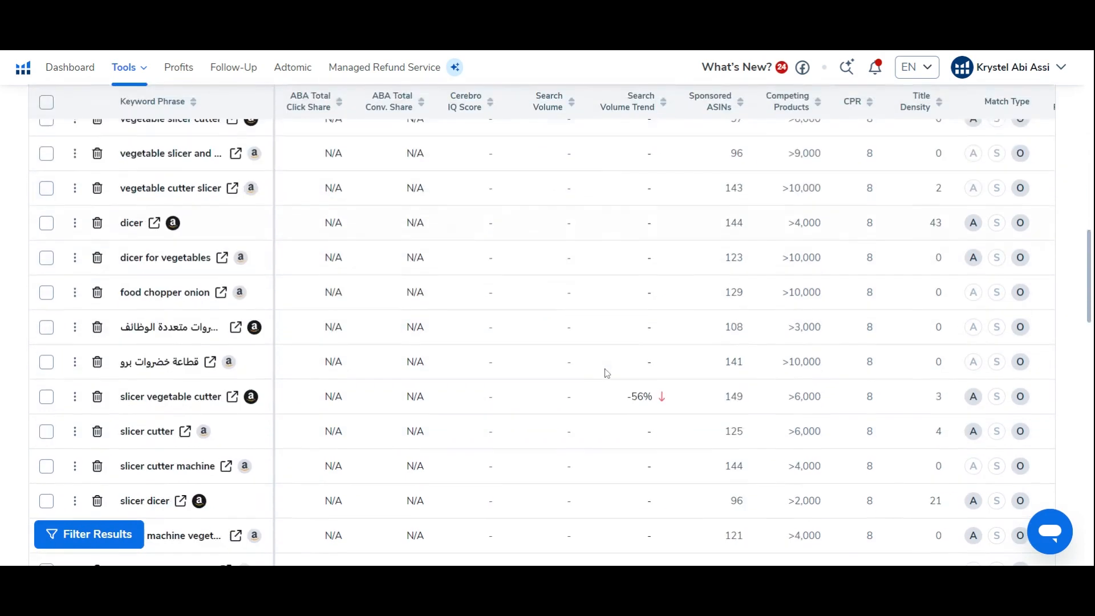
{"action": "scroll", "coordinate": [608, 376], "scroll_direction": "down", "scroll_amount": 5}
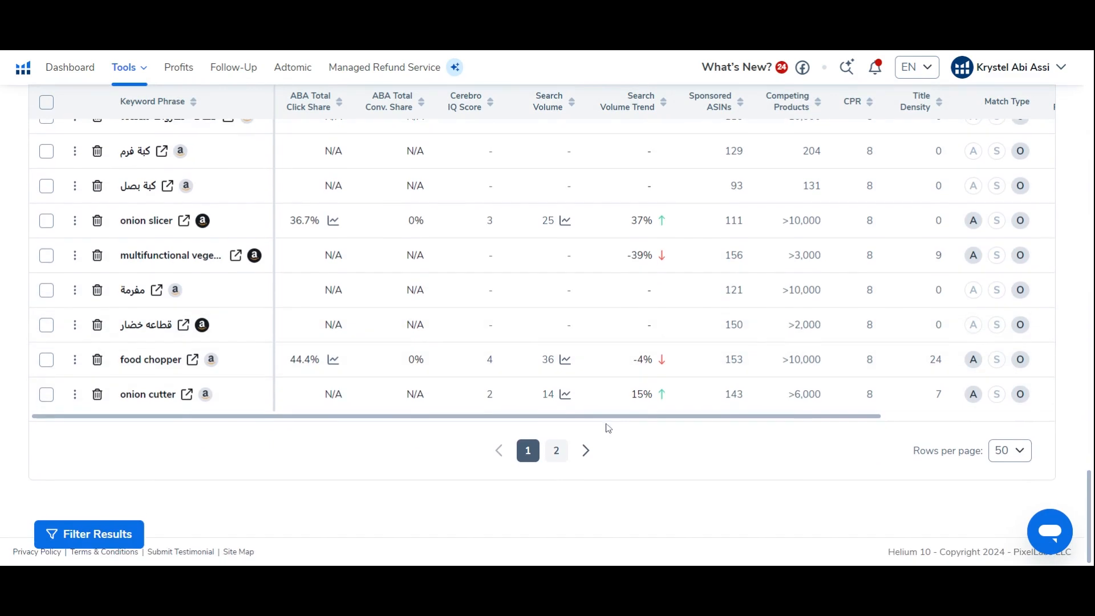
{"action": "left_click_drag", "start_coordinate": [607, 418], "coordinate": [822, 420]}
{"action": "scroll", "coordinate": [891, 360], "scroll_direction": "up", "scroll_amount": 5}
{"action": "scroll", "coordinate": [892, 360], "scroll_direction": "up", "scroll_amount": 15}
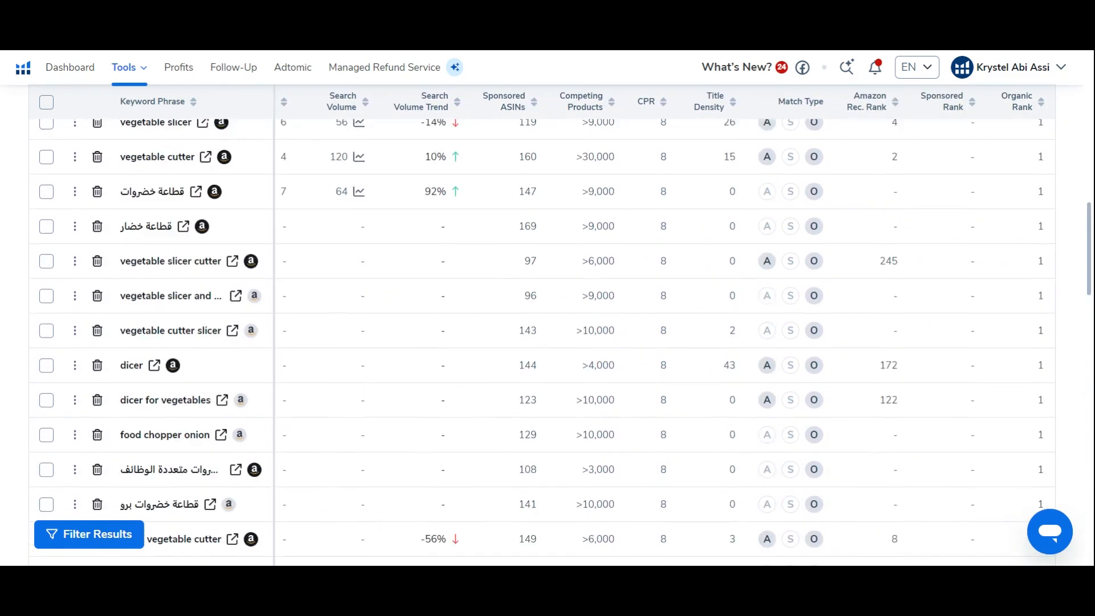
{"action": "scroll", "coordinate": [1064, 325], "scroll_direction": "down", "scroll_amount": 4}
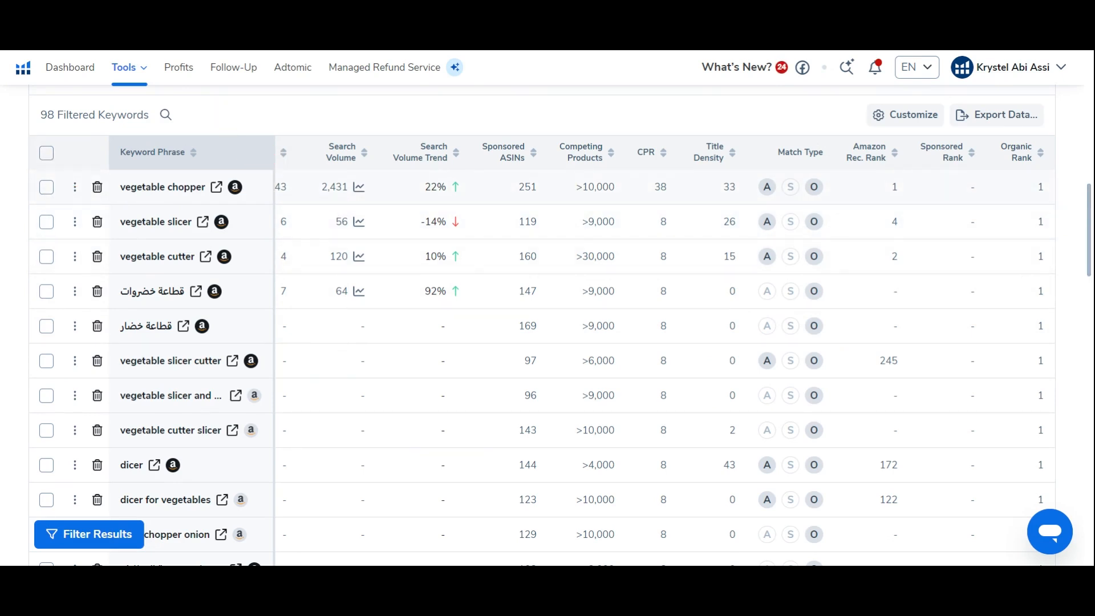
{"action": "left_click", "coordinate": [1021, 166]}
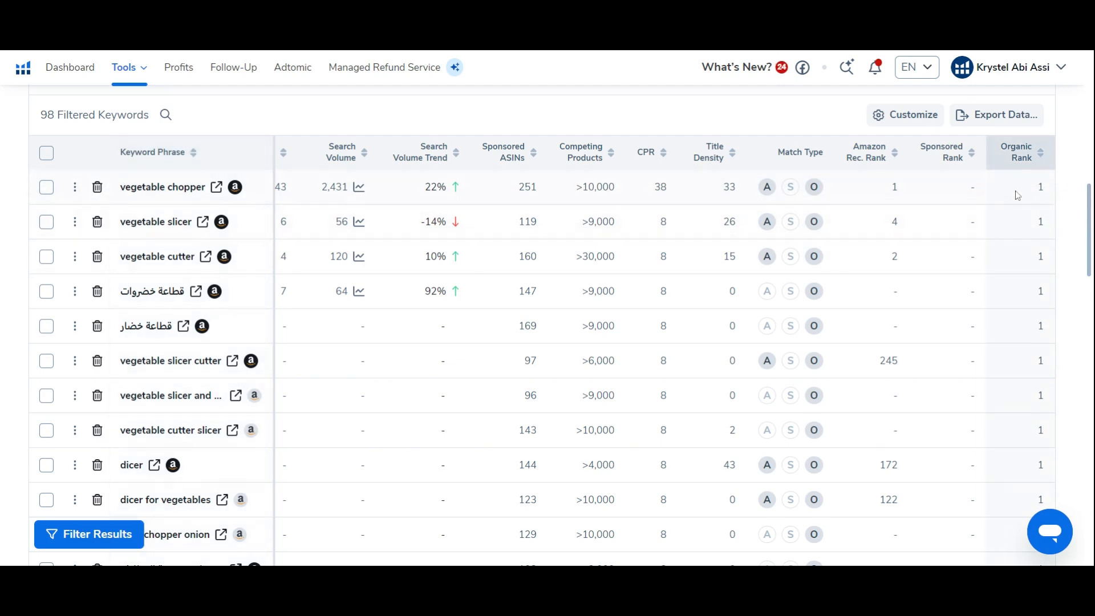
{"action": "mouse_move", "coordinate": [163, 187]}
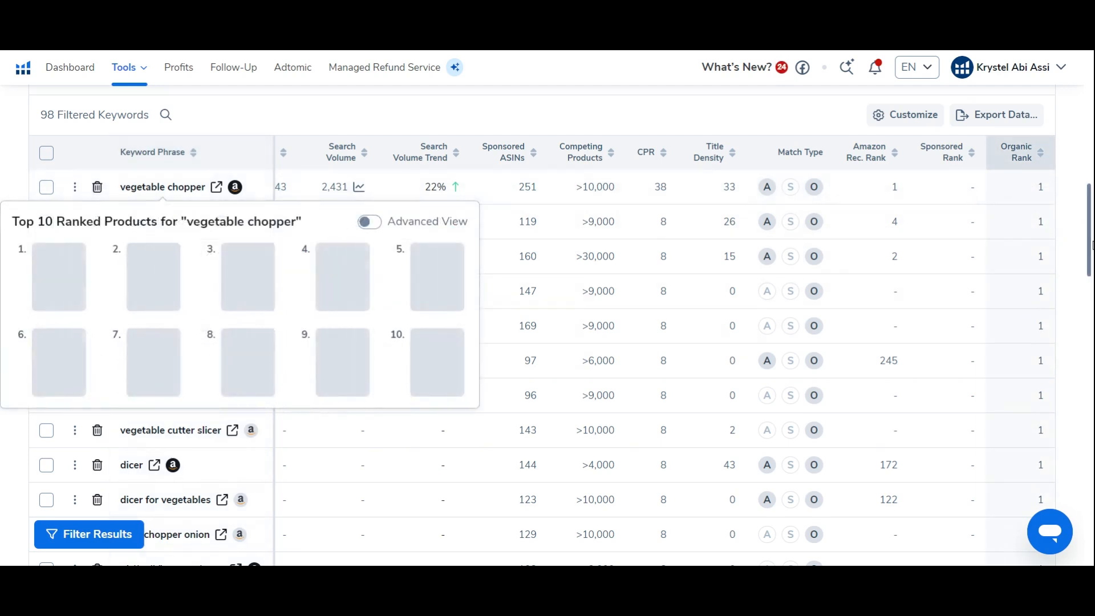
{"action": "mouse_move", "coordinate": [1040, 187]}
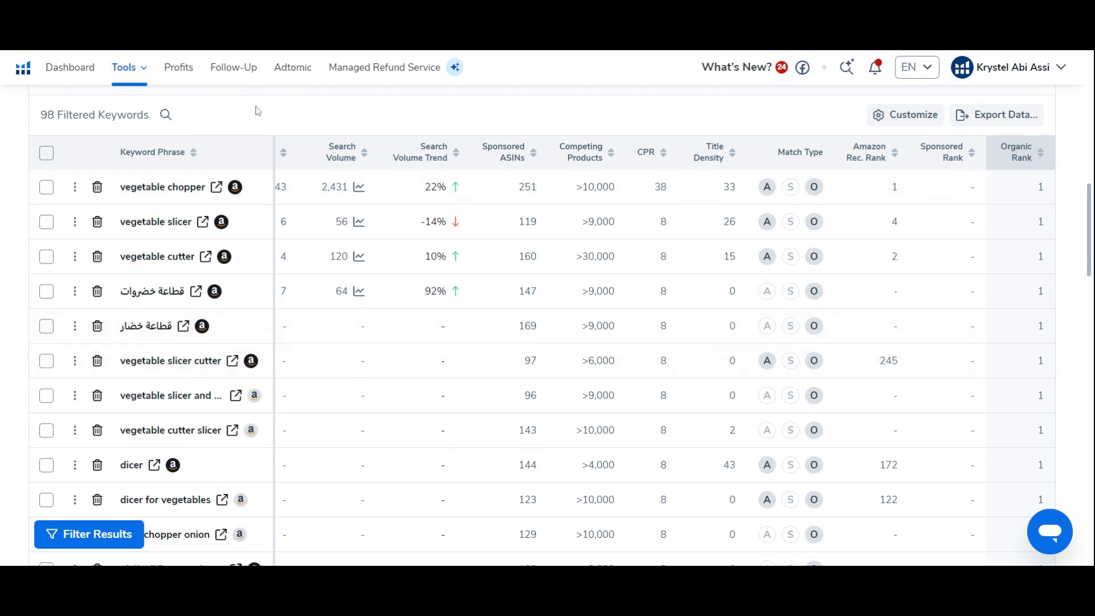
{"action": "mouse_move", "coordinate": [193, 196]}
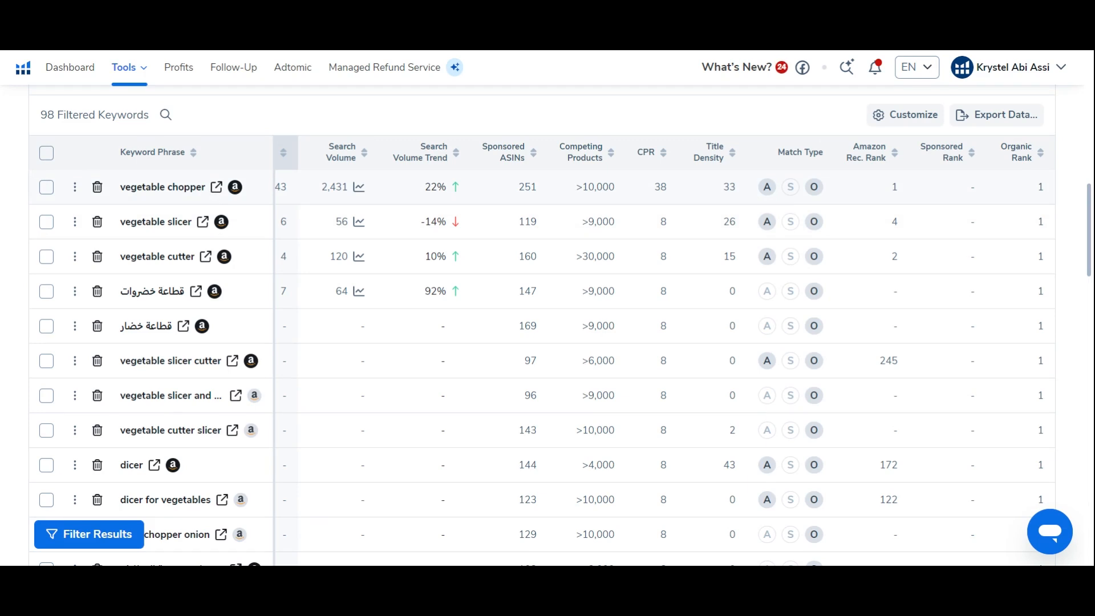
Open the Amazon search results for the keyword "vegetable chopper" and view the page 1 keyword niche summary.
{"action": "left_click_drag", "start_coordinate": [190, 187], "coordinate": [206, 187]}
{"action": "mouse_move", "coordinate": [236, 190]}
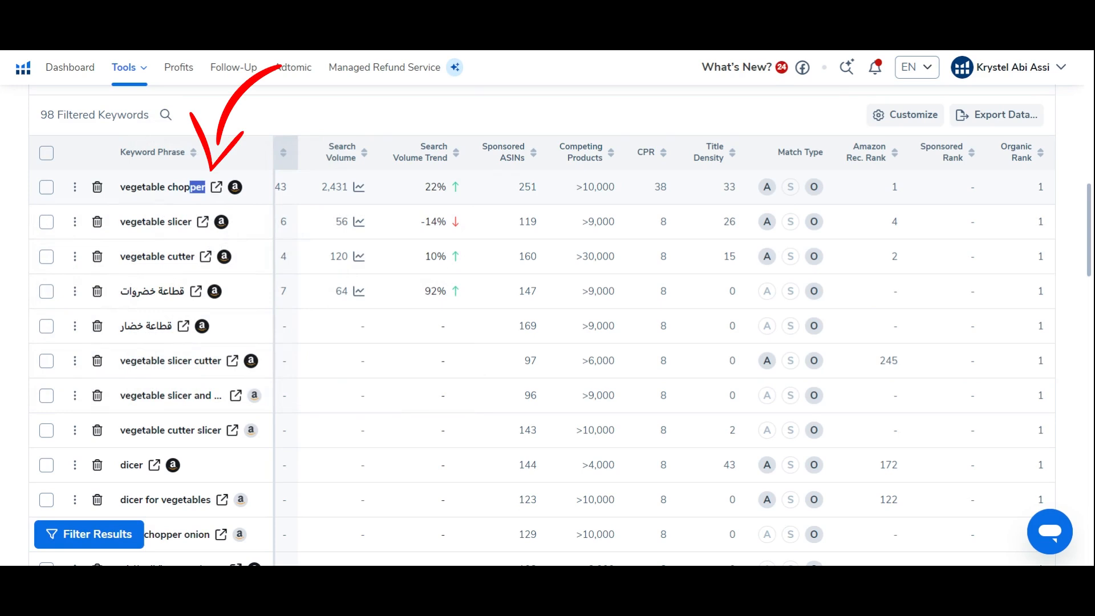
{"action": "mouse_move", "coordinate": [163, 187]}
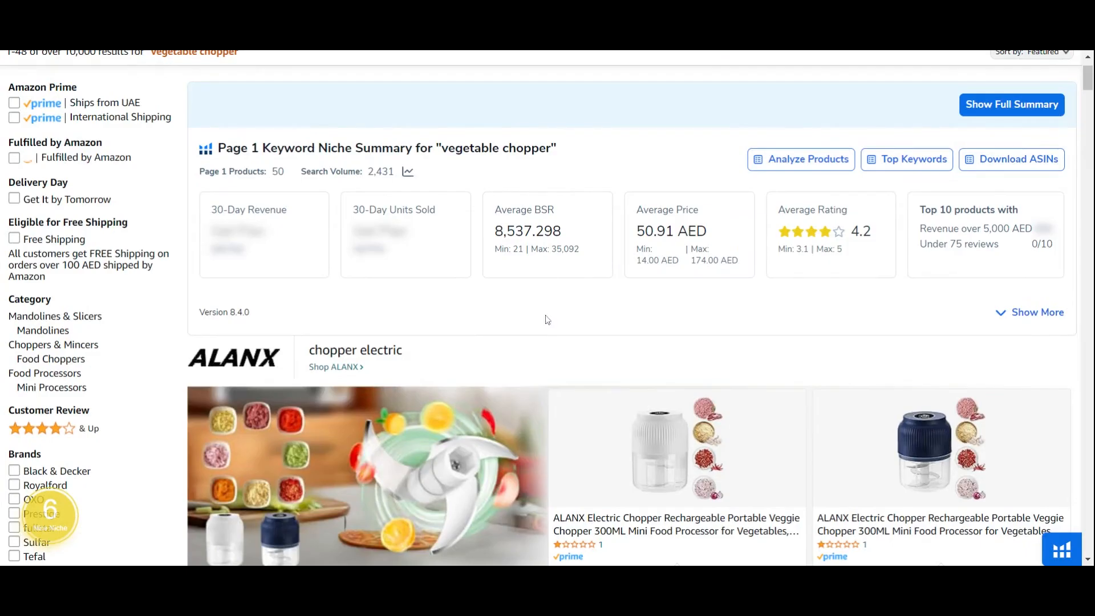
{"action": "scroll", "coordinate": [542, 315], "scroll_direction": "up", "scroll_amount": 1}
{"action": "scroll", "coordinate": [472, 171], "scroll_direction": "up", "scroll_amount": 1}
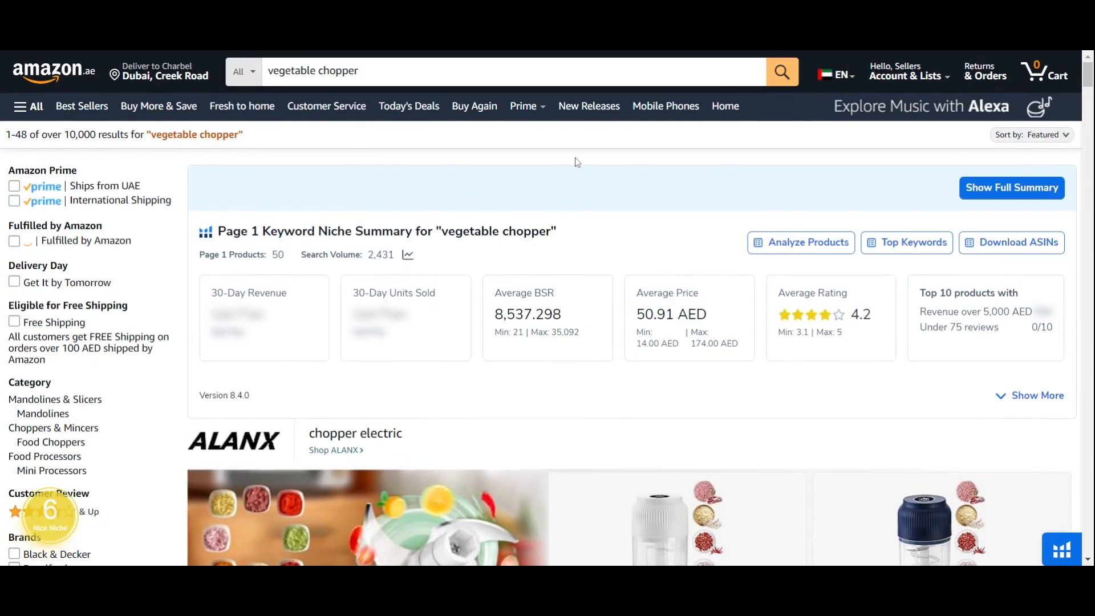
Find the vegetable chopper B0B41NL1JC among the Amazon results and load its 30-day sales data.
{"action": "scroll", "coordinate": [577, 162], "scroll_direction": "down", "scroll_amount": 5}
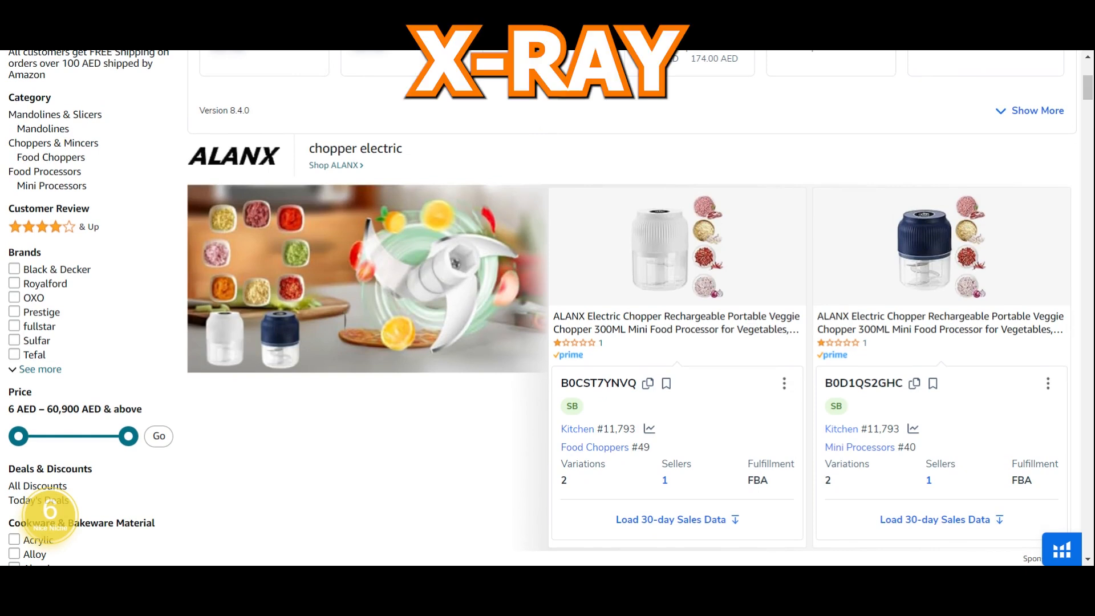
{"action": "scroll", "coordinate": [536, 116], "scroll_direction": "down", "scroll_amount": 3}
{"action": "scroll", "coordinate": [508, 270], "scroll_direction": "down", "scroll_amount": 1}
{"action": "scroll", "coordinate": [508, 270], "scroll_direction": "down", "scroll_amount": 5}
{"action": "scroll", "coordinate": [536, 288], "scroll_direction": "down", "scroll_amount": 1}
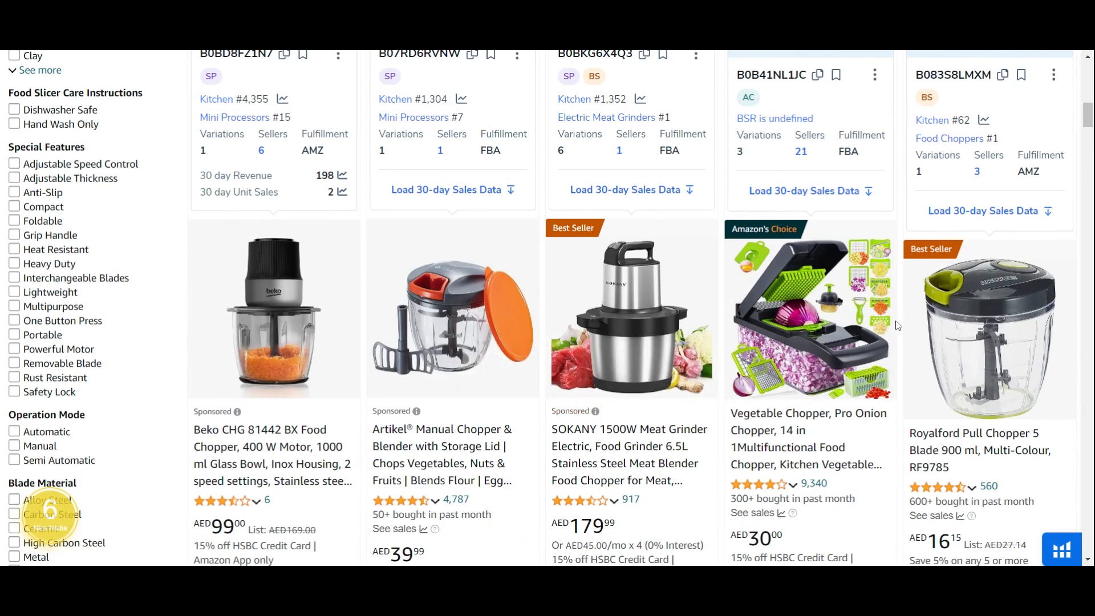
{"action": "left_click", "coordinate": [868, 194]}
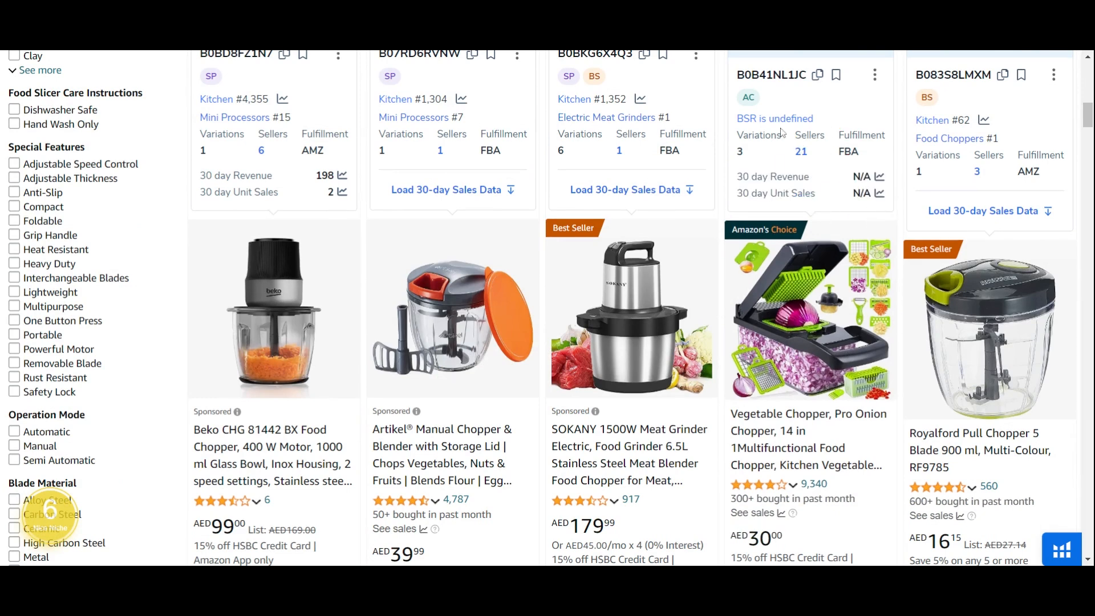
Load the 30-day sales data for the BLACK+DECKER glass chopper B08BK9416D further down the results.
{"action": "scroll", "coordinate": [866, 216], "scroll_direction": "down", "scroll_amount": 10}
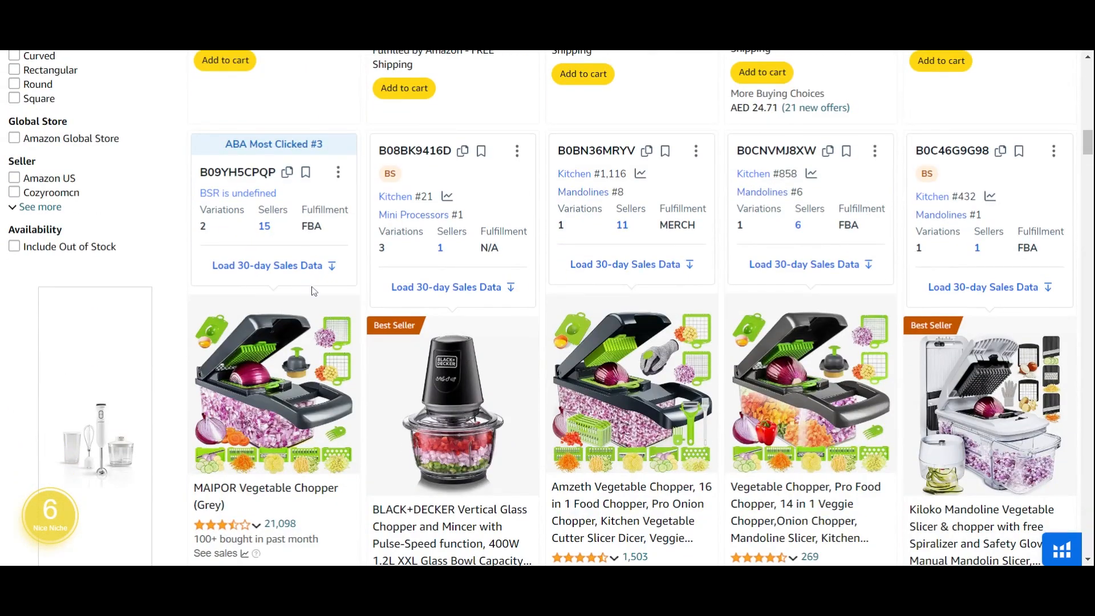
{"action": "scroll", "coordinate": [311, 291], "scroll_direction": "down", "scroll_amount": 3}
{"action": "scroll", "coordinate": [399, 320], "scroll_direction": "up", "scroll_amount": 1}
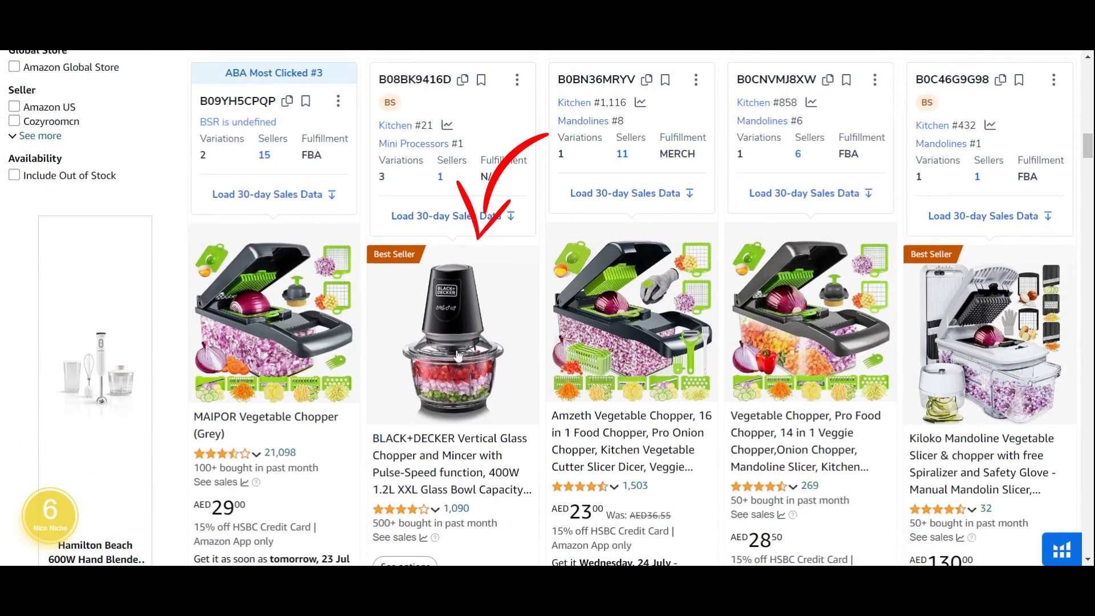
{"action": "left_click", "coordinate": [509, 222]}
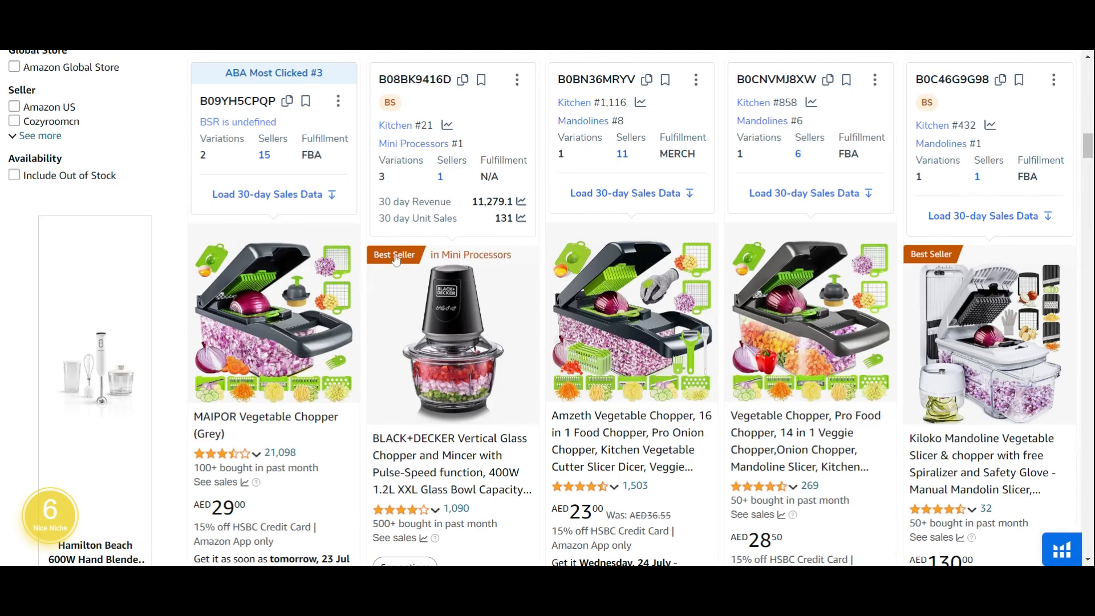
Load the 30-day sales data for the Kiloko mandoline slicer B0C46G9G98 and look over the results below it.
{"action": "left_click", "coordinate": [973, 216]}
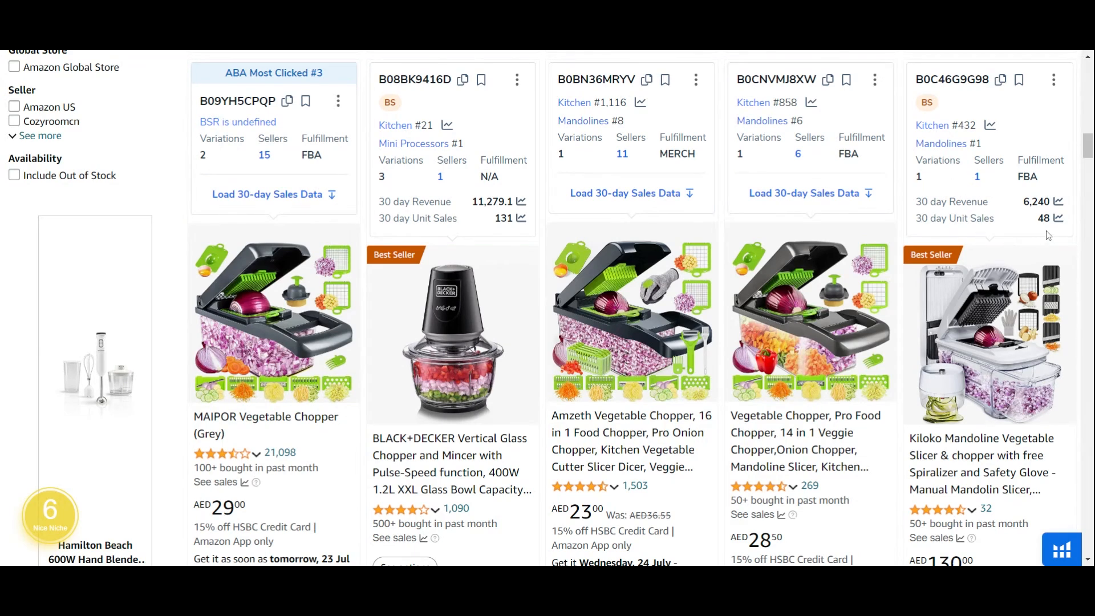
{"action": "scroll", "coordinate": [893, 211], "scroll_direction": "down", "scroll_amount": 7}
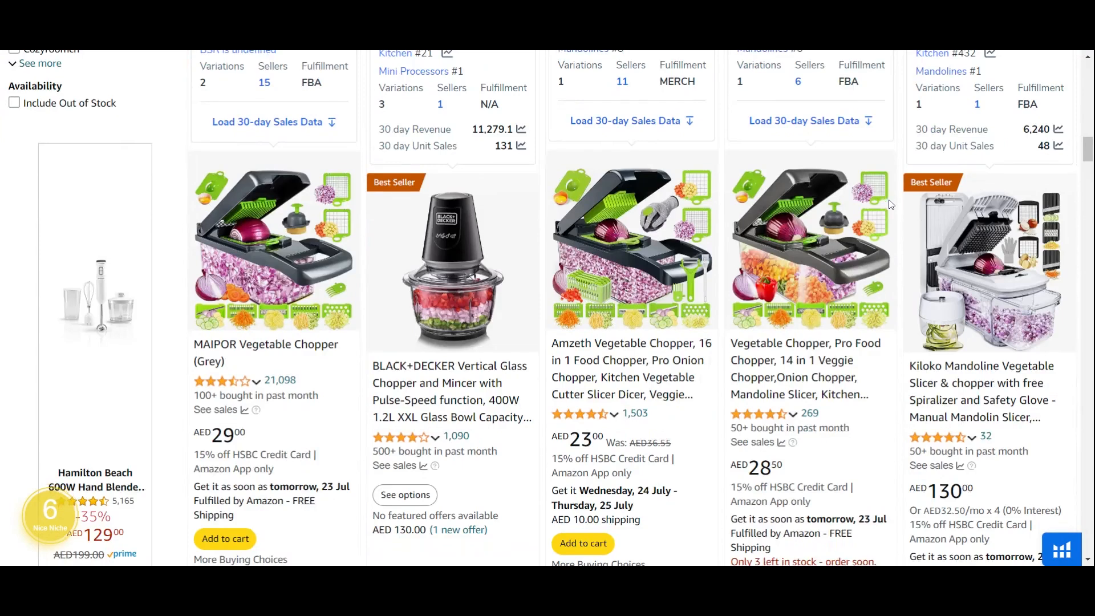
{"action": "scroll", "coordinate": [893, 208], "scroll_direction": "down", "scroll_amount": 13}
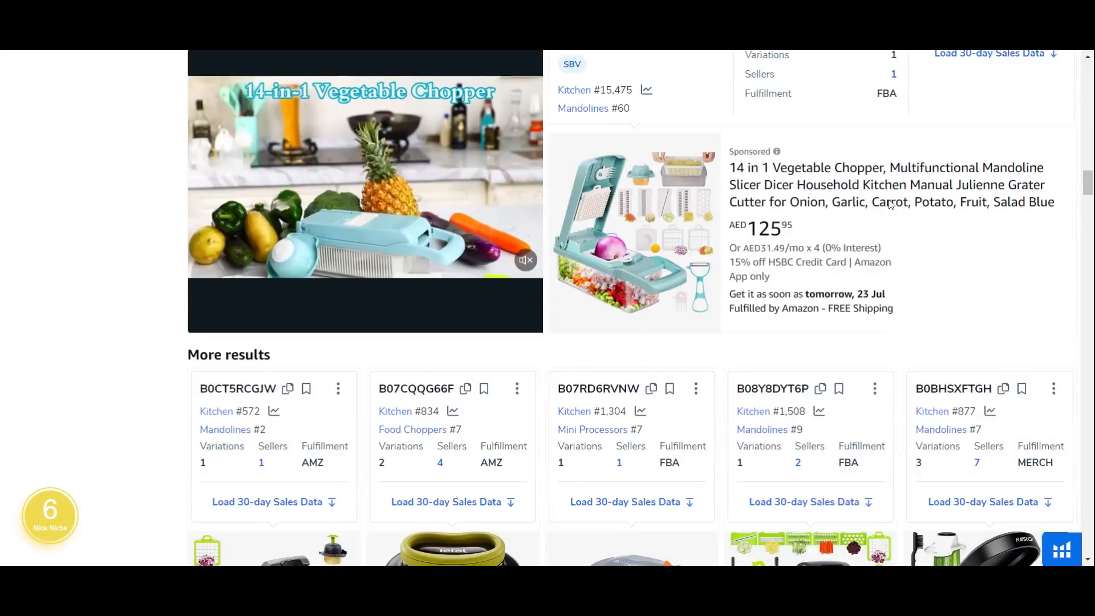